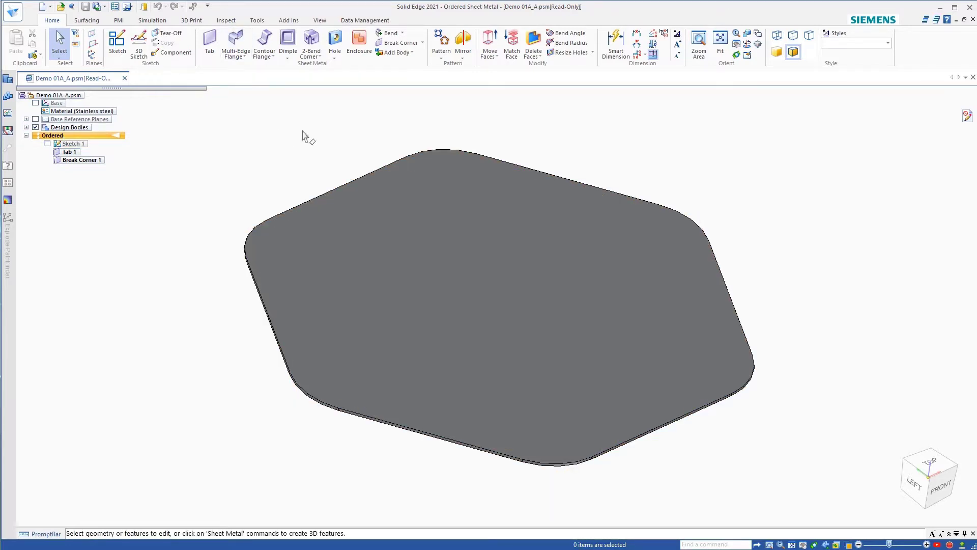
# Pick all six edges of the flat tab for a multi-edge flange and preview the upright walls.
pyautogui.click(233, 41)
pyautogui.moveTo(332, 244); pyautogui.dragTo(332, 205, button='middle')
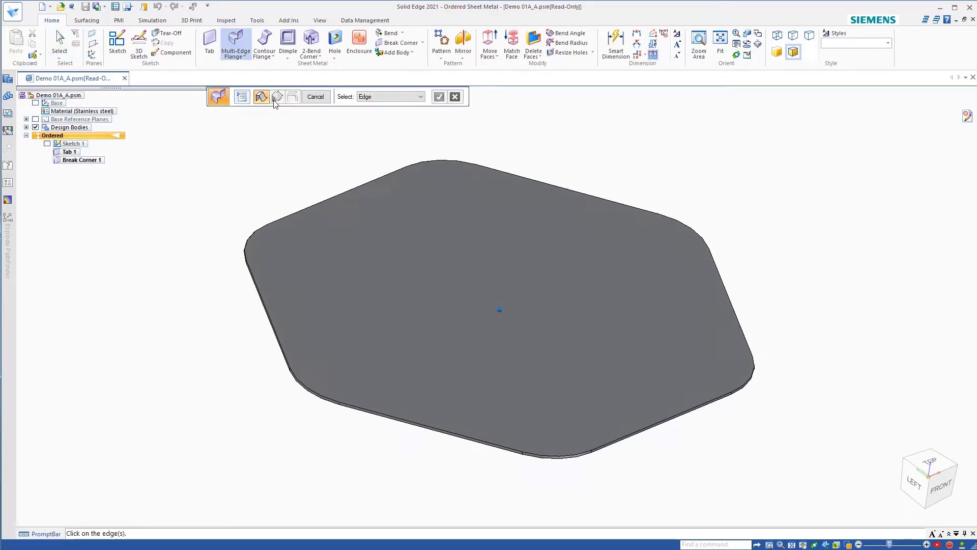
pyautogui.click(331, 209)
pyautogui.click(274, 327)
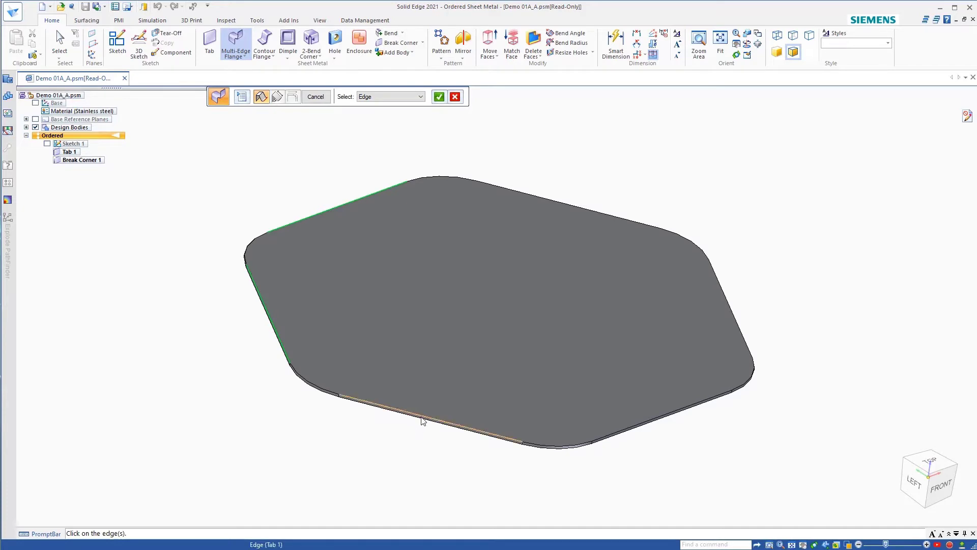
pyautogui.click(428, 418)
pyautogui.click(628, 437)
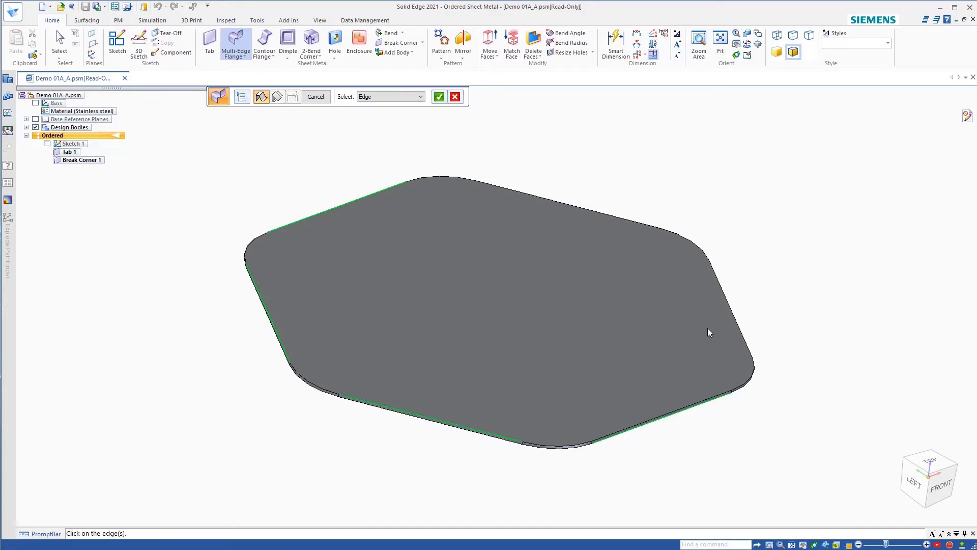
pyautogui.click(727, 305)
pyautogui.click(584, 206)
pyautogui.rightClick(504, 156)
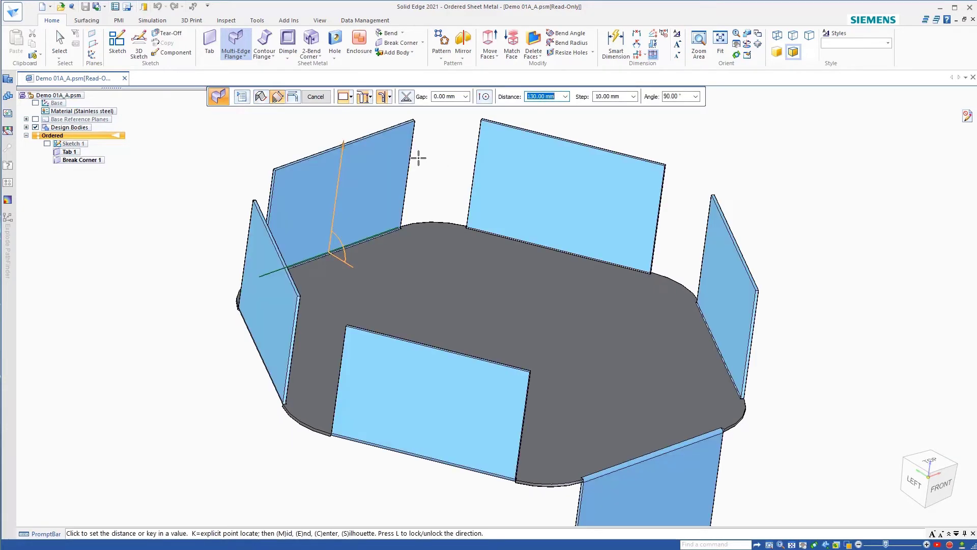
pyautogui.hotkey('ctrl', 'i')
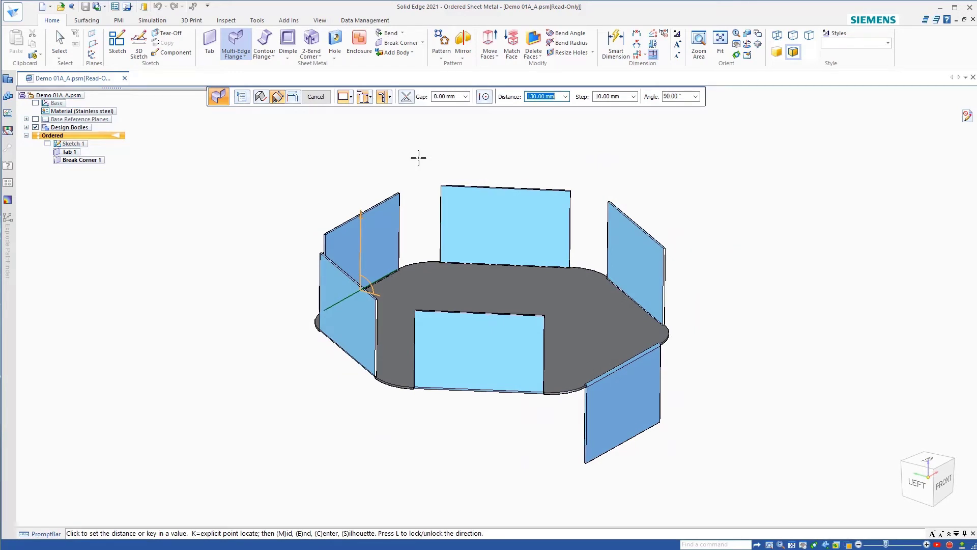
pyautogui.hotkey('ctrl', 'm')
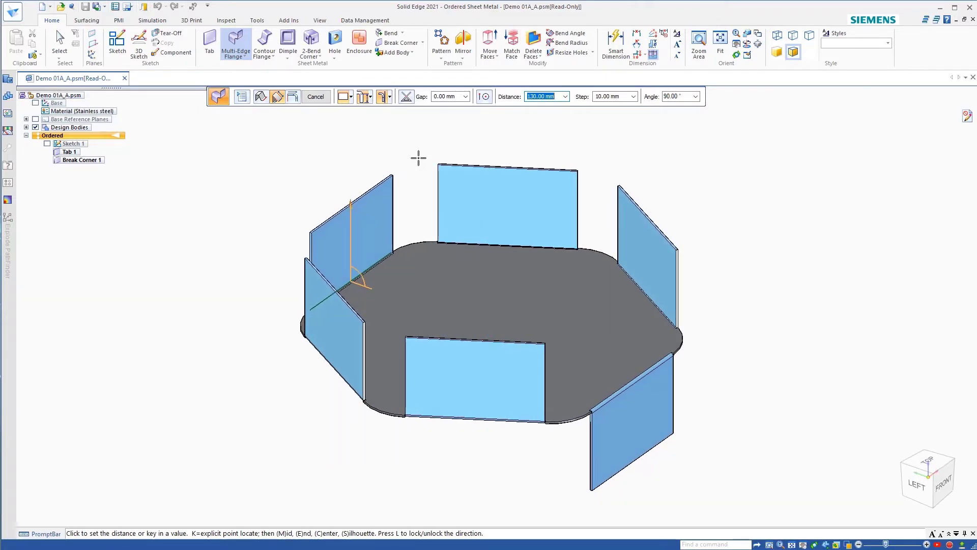
# Reselect the six tab edges and place Multi-Edge Flange 8 with 140 mm walls.
pyautogui.click(261, 97)
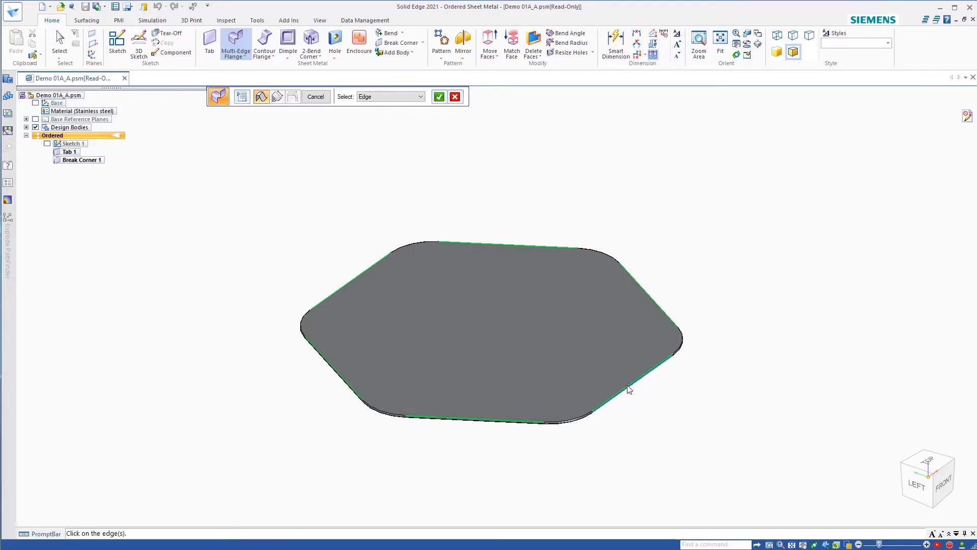
pyautogui.rightClick(479, 163)
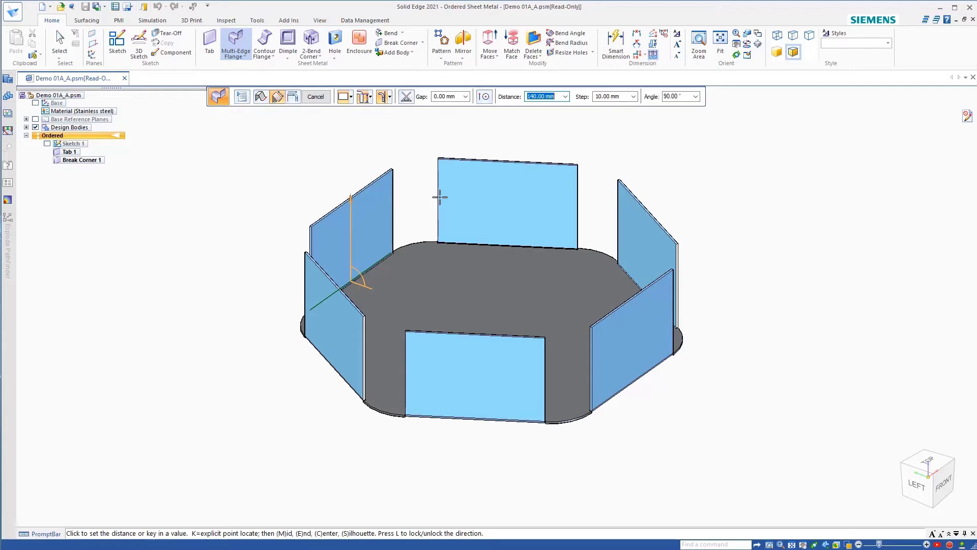
pyautogui.click(441, 197)
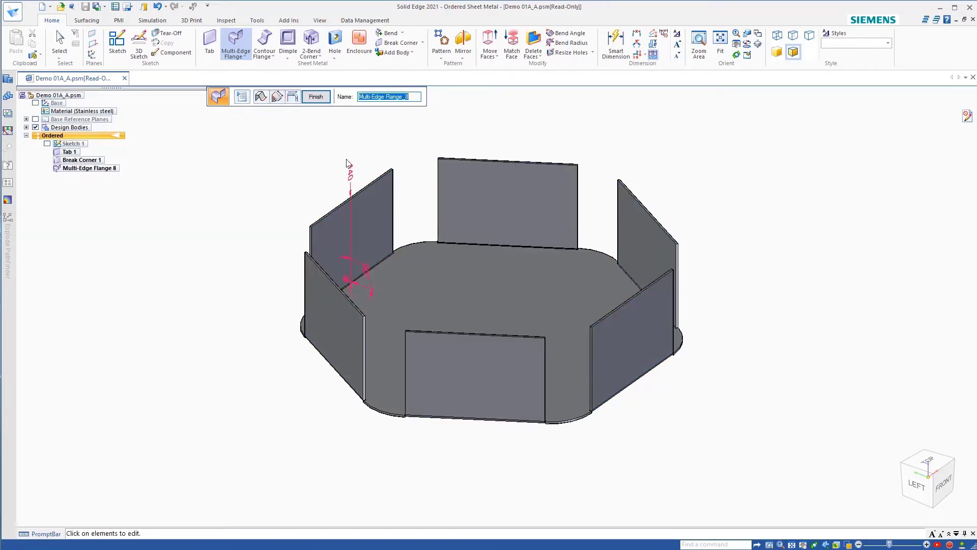
# Offset the six flange walls 25 mm to the inner side and finish the flange.
pyautogui.click(292, 98)
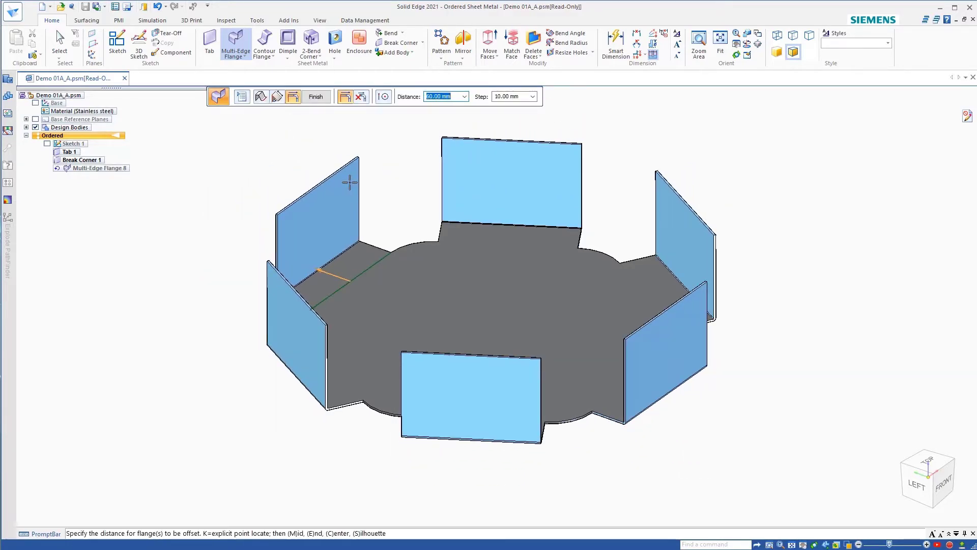
pyautogui.write('2')
pyautogui.write('5')
pyautogui.press('Return')
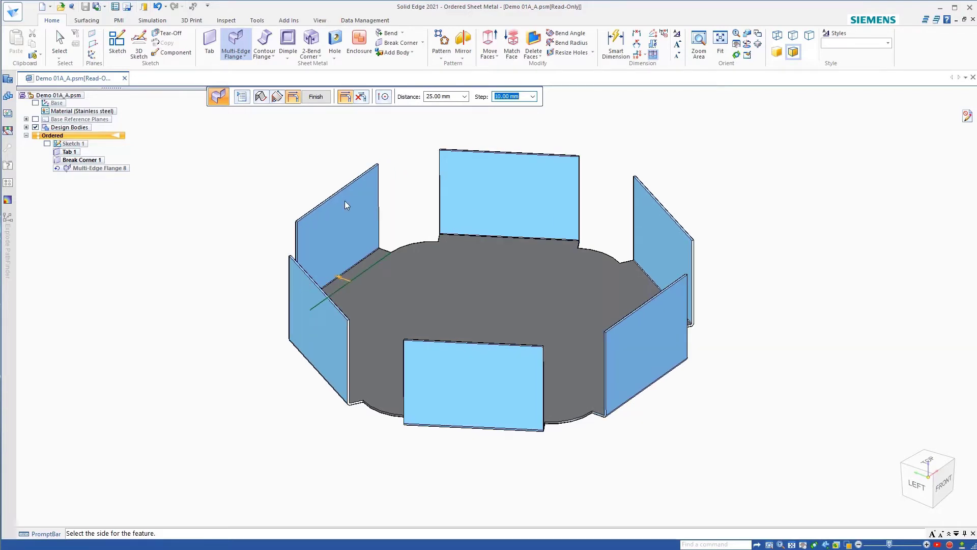
pyautogui.click(345, 201)
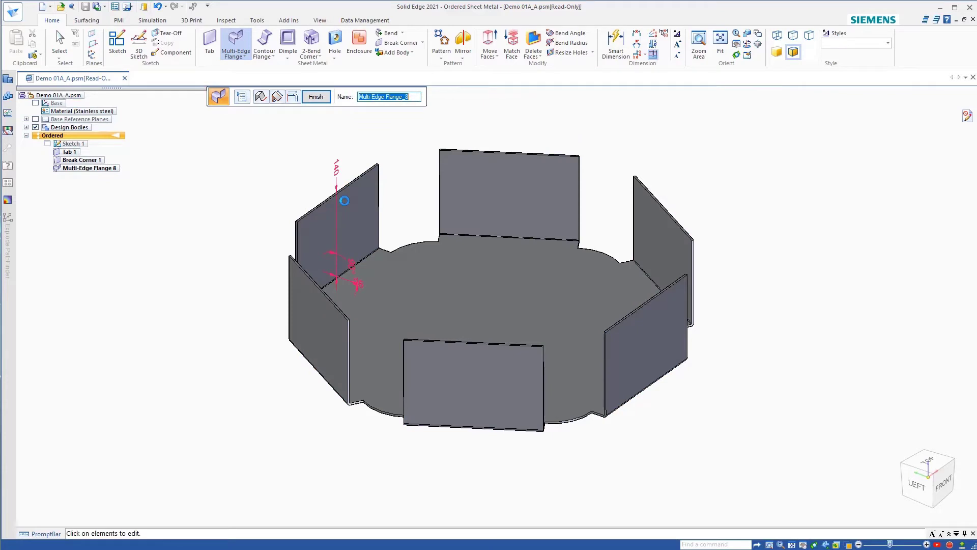
pyautogui.click(319, 99)
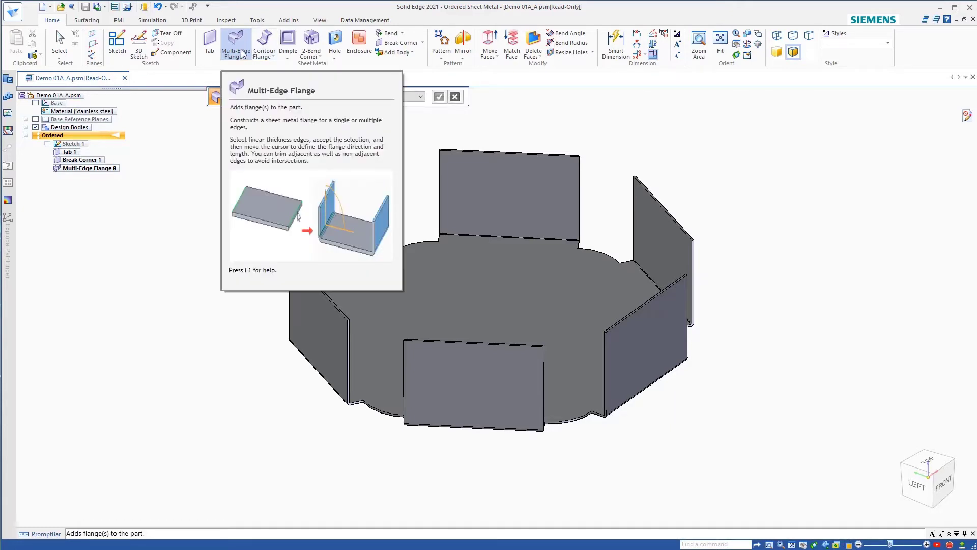
# Select the top edges of the left, back, right, right-front, front and left-front walls.
pyautogui.click(349, 185)
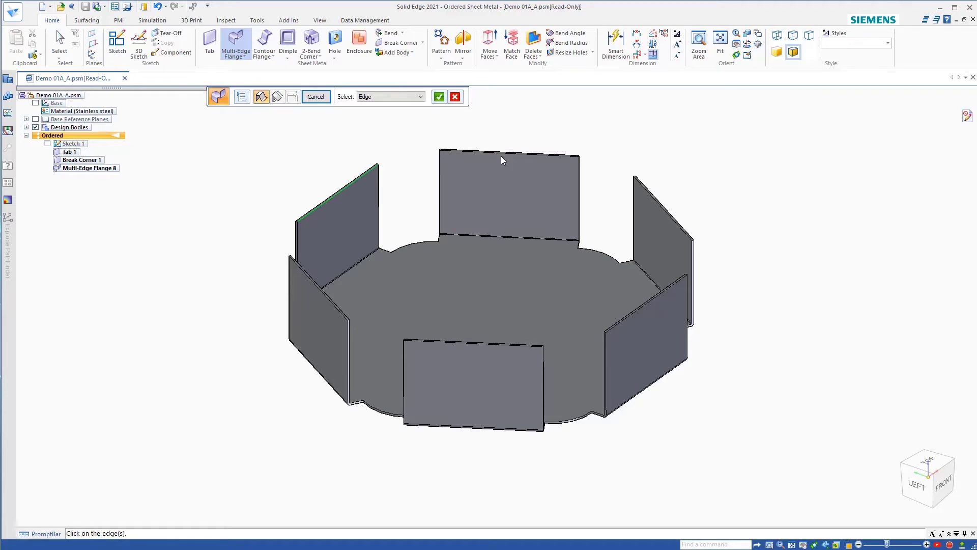
pyautogui.click(502, 154)
pyautogui.click(662, 207)
pyautogui.click(674, 284)
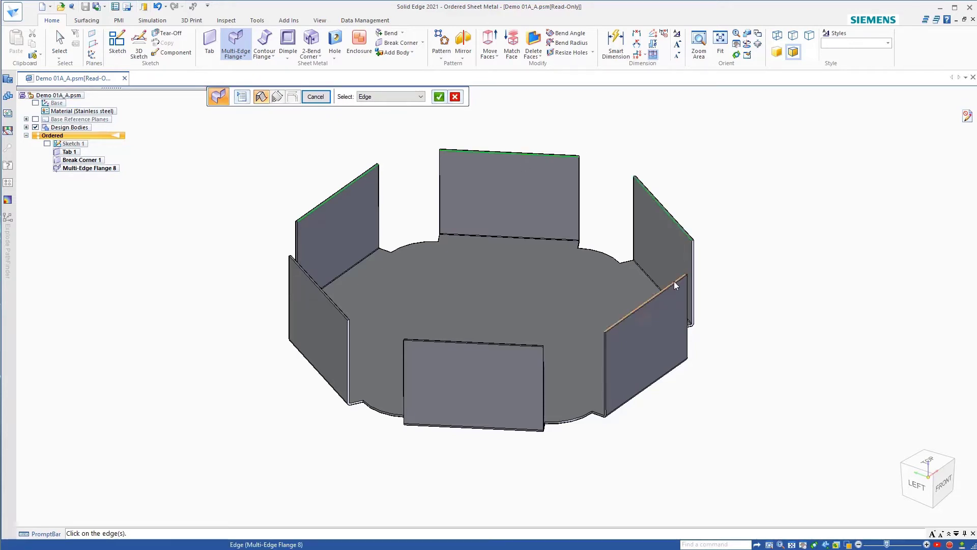
pyautogui.click(465, 340)
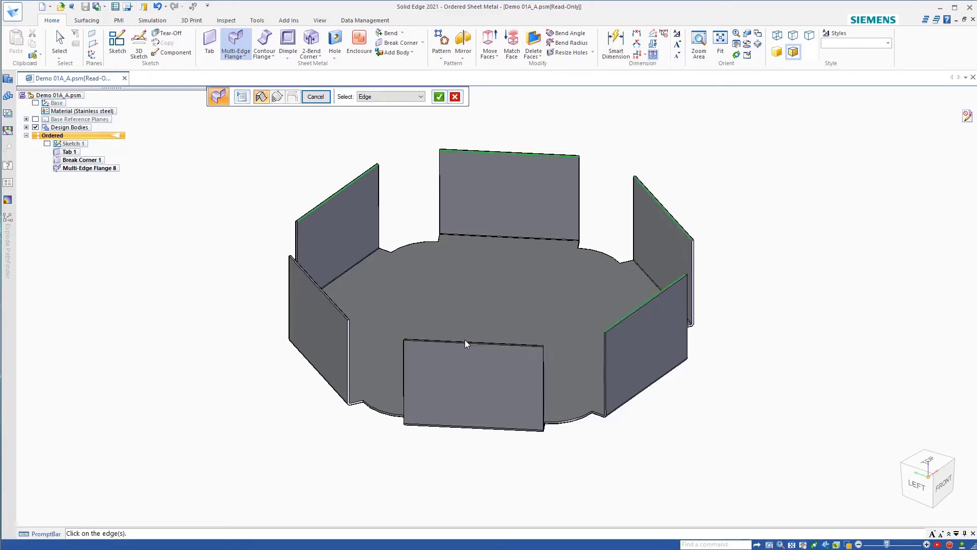
pyautogui.click(341, 308)
pyautogui.rightClick(366, 150)
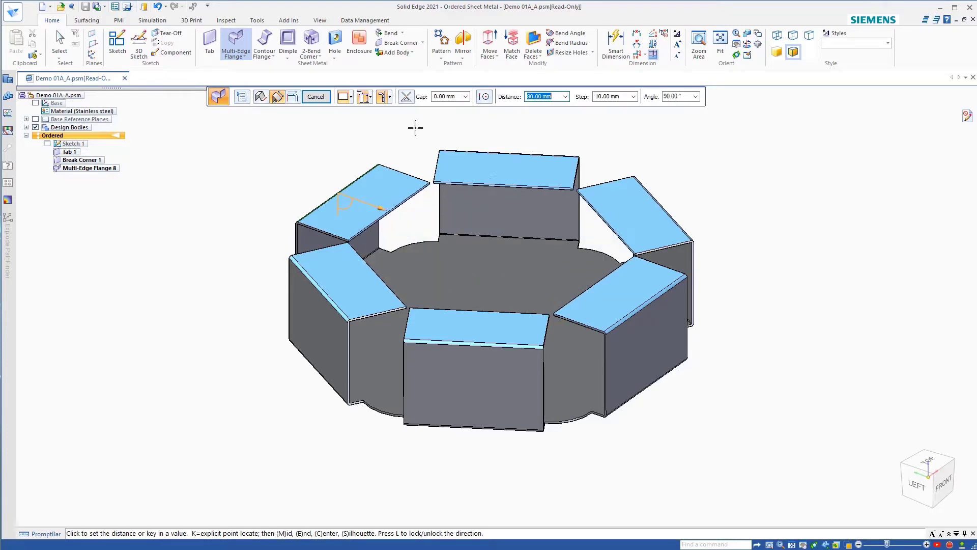
# Finish Multi-Edge Flange 9 with trimmed corners, 10 mm gap, 340 mm distance and 95° angle.
pyautogui.click(407, 99)
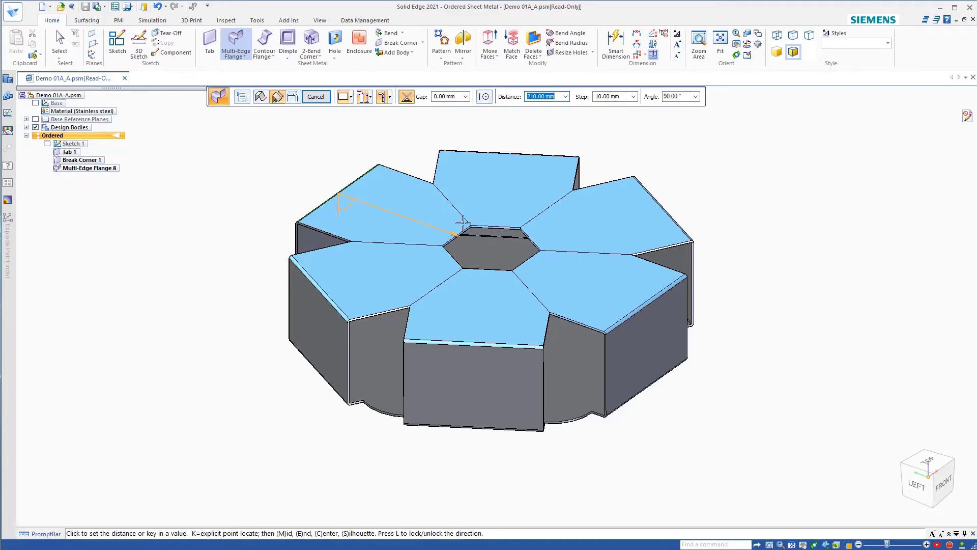
pyautogui.click(447, 100)
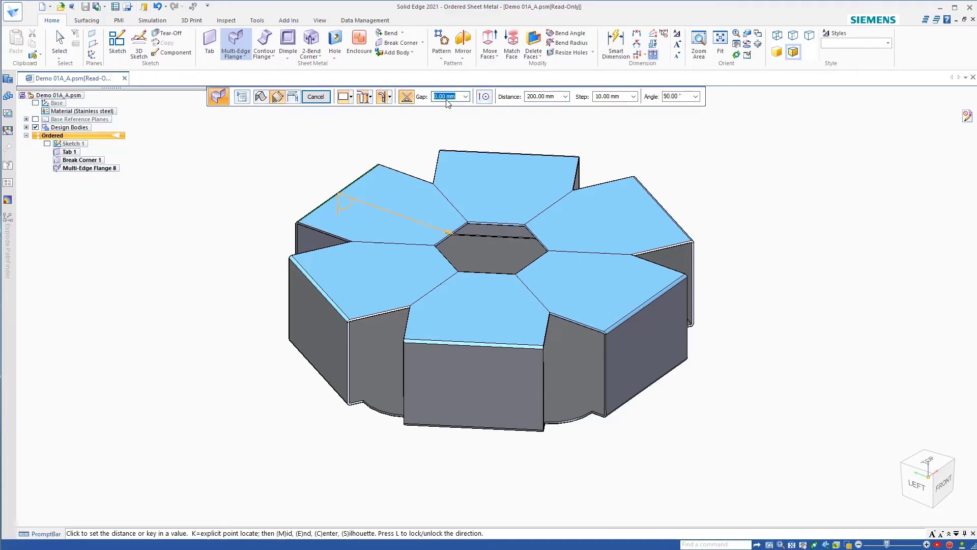
pyautogui.write('10')
pyautogui.press('Tab')
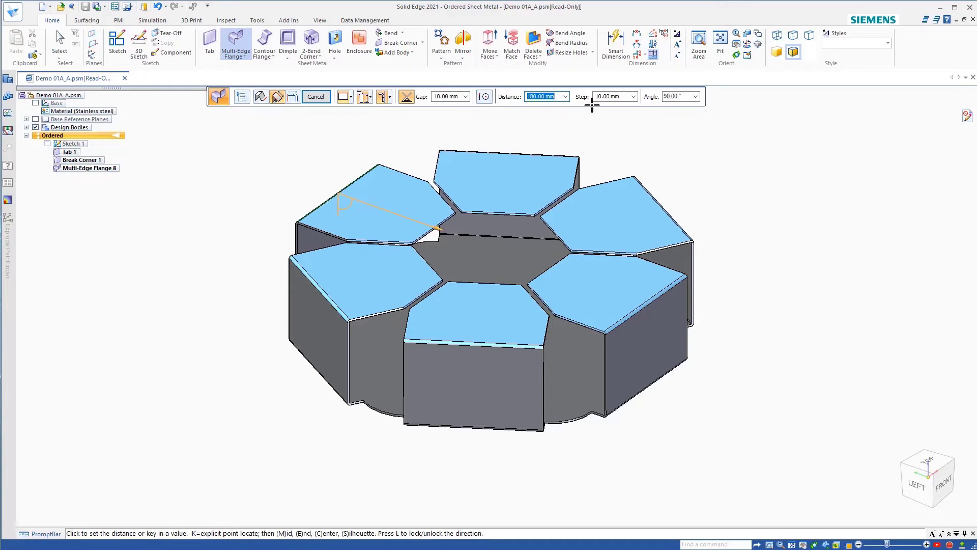
pyautogui.click(673, 97)
pyautogui.write('340')
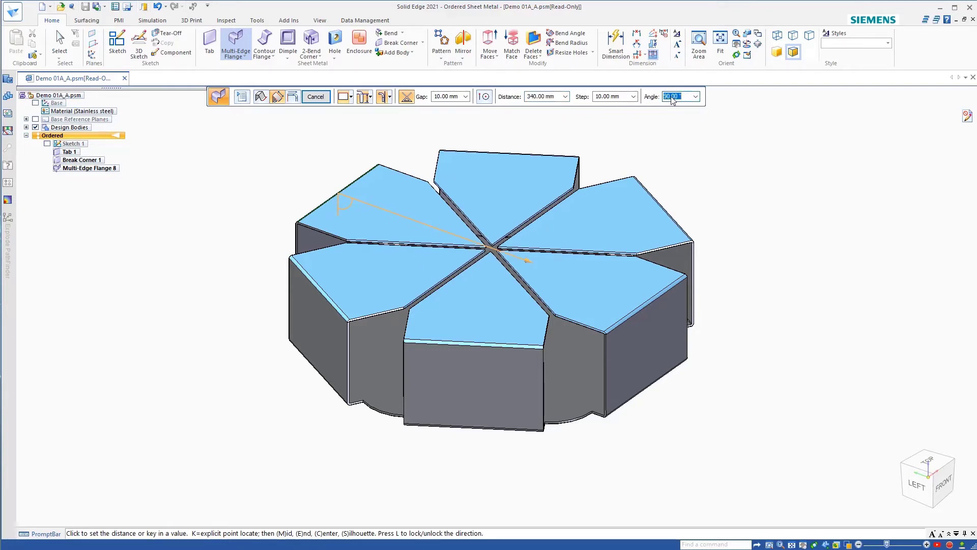
pyautogui.write('95')
pyautogui.press('Return')
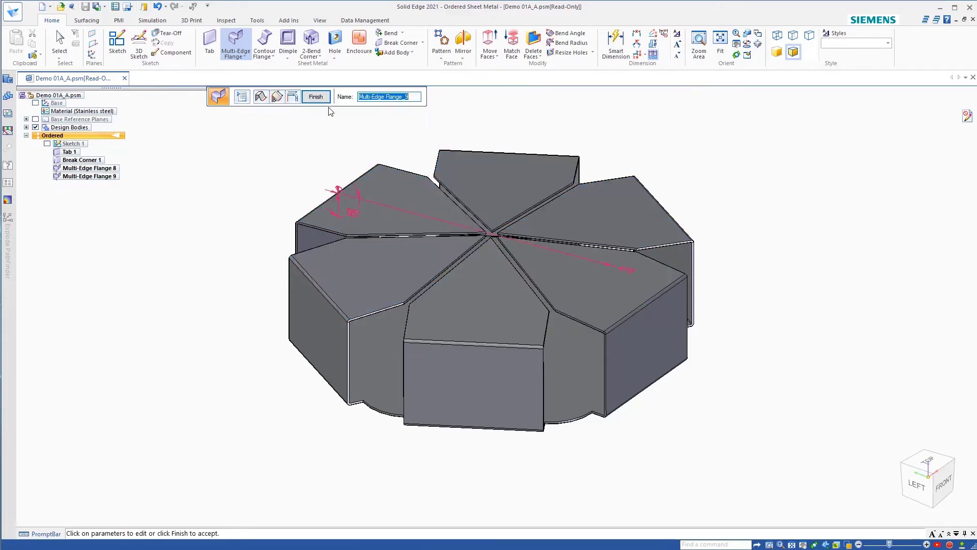
pyautogui.click(310, 100)
# Edit Multi-Edge Flange 8, setting a profile dimension to 80 and the height to about 84 mm.
pyautogui.press('Escape')
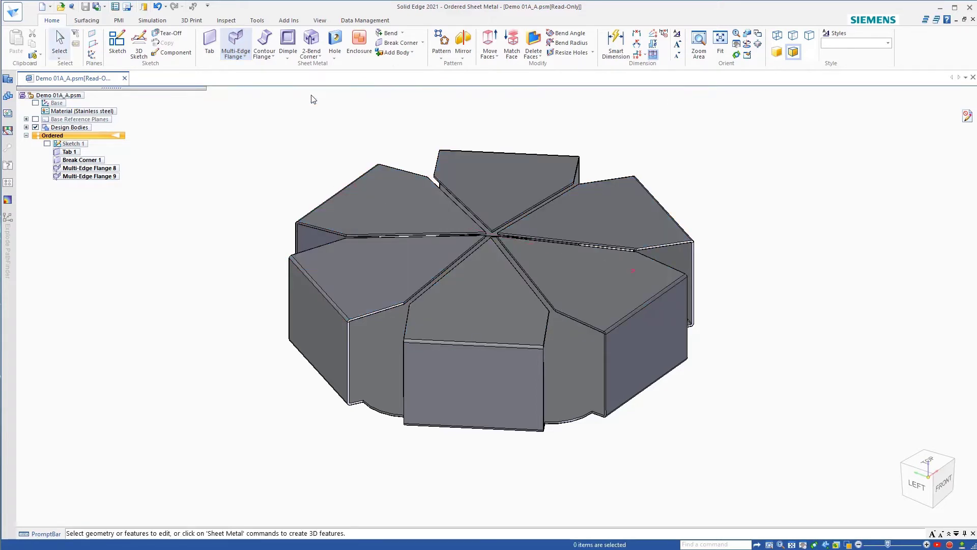
pyautogui.click(101, 169)
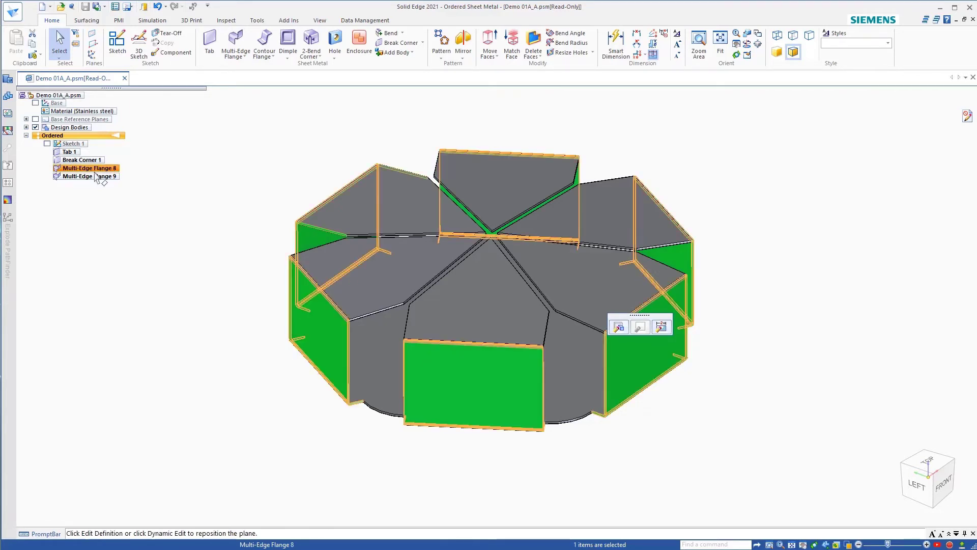
pyautogui.press('Escape')
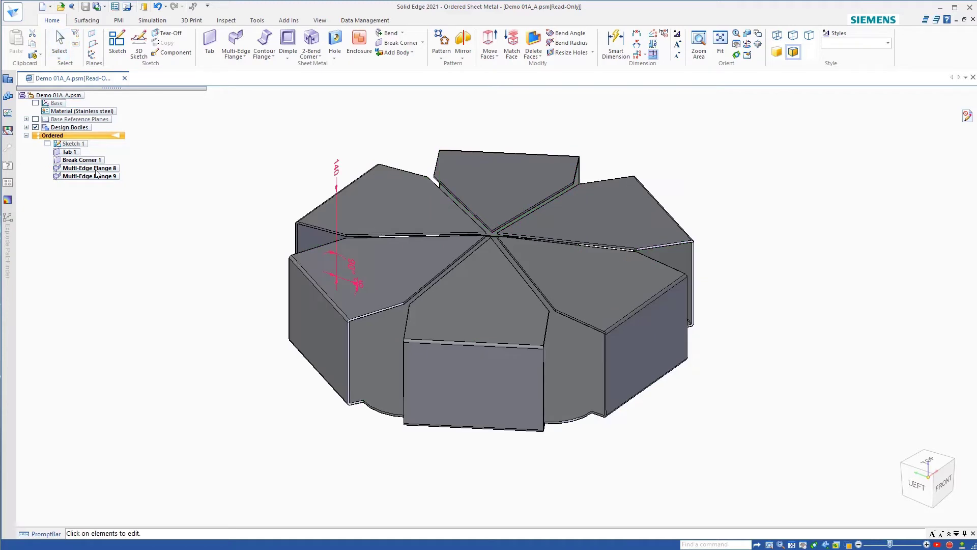
pyautogui.click(351, 264)
pyautogui.write('80')
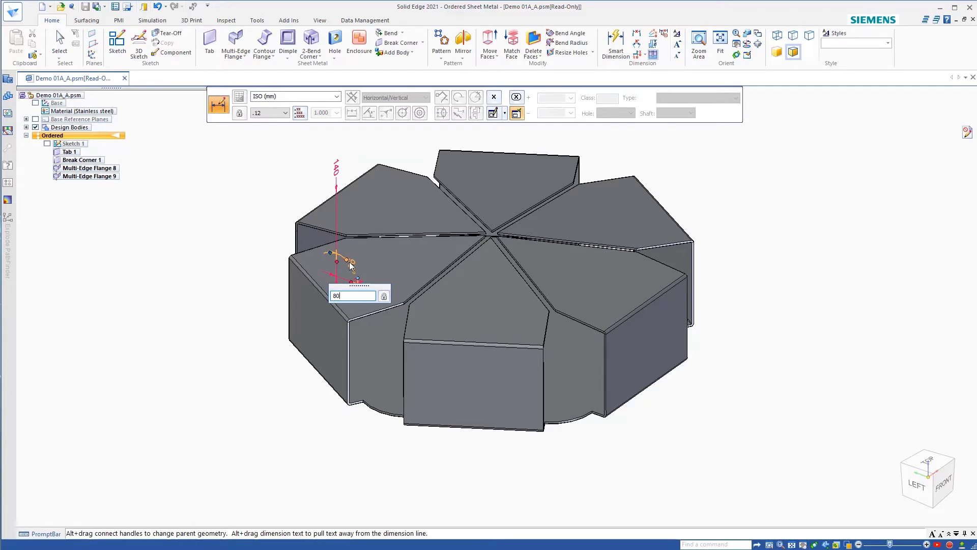
pyautogui.press('Return')
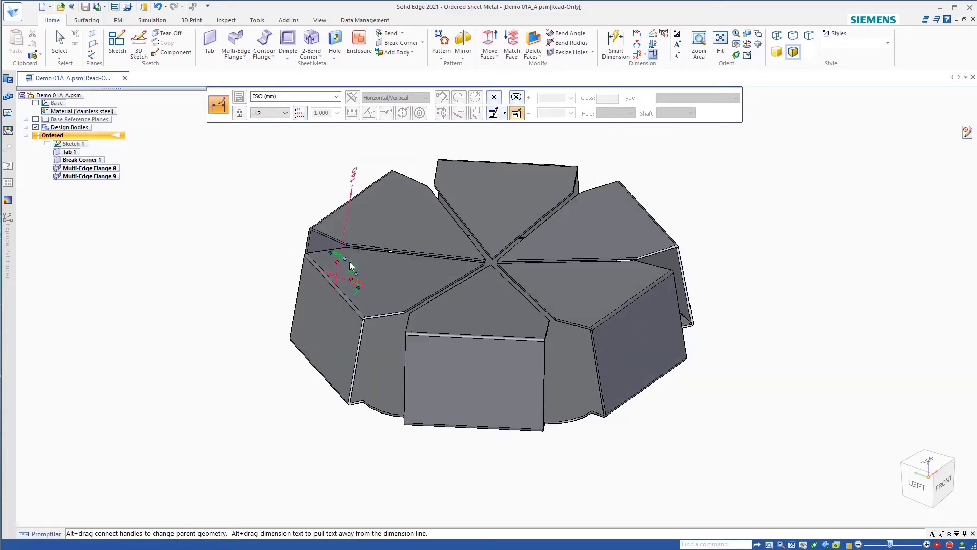
pyautogui.click(354, 179)
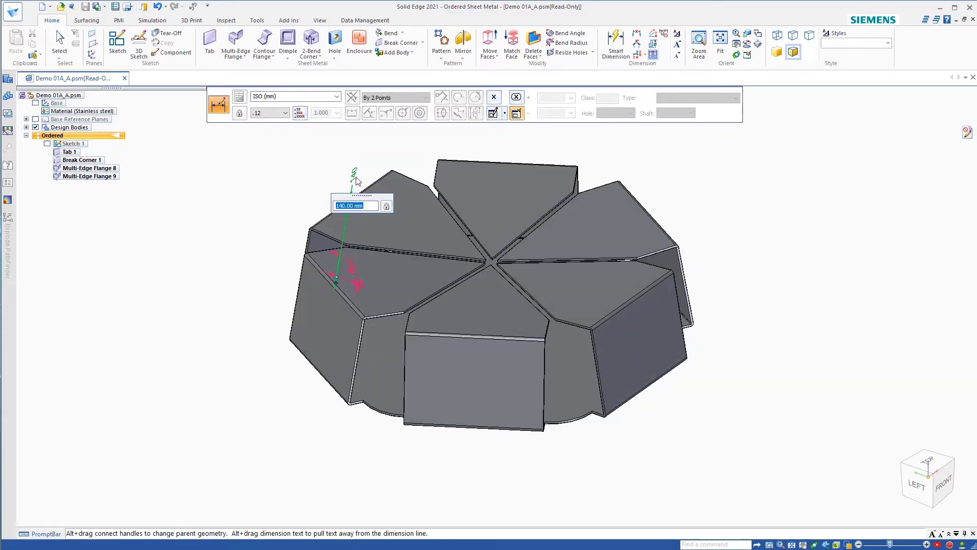
pyautogui.scroll(-2, 357, 206)
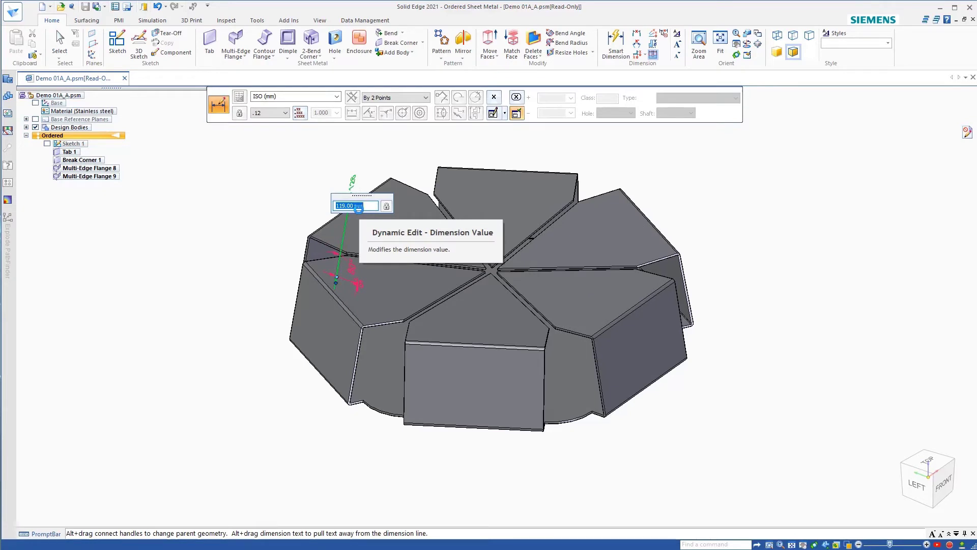
pyautogui.scroll(-1, 357, 208)
pyautogui.scroll(-1, 359, 207)
pyautogui.scroll(-1, 360, 207)
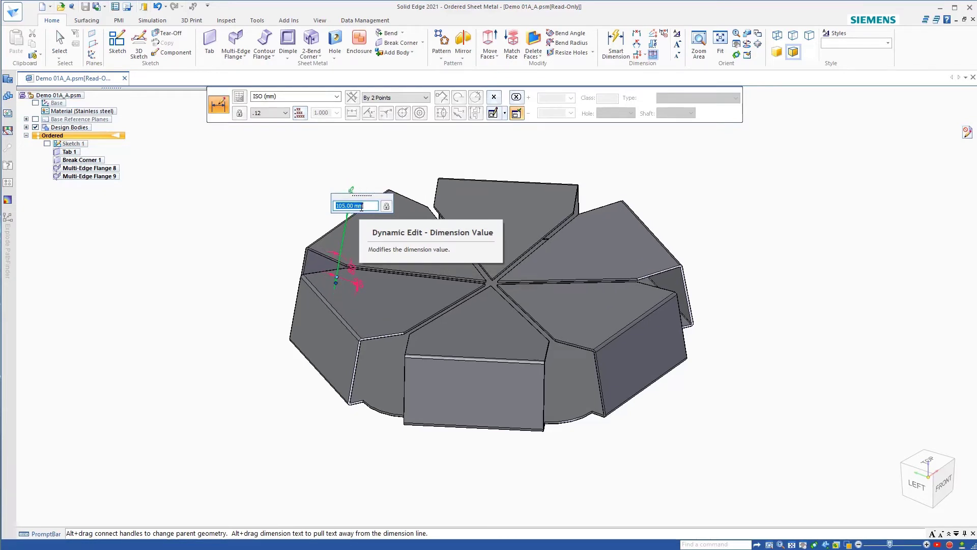
pyautogui.scroll(-1, 362, 206)
pyautogui.scroll(-1, 360, 206)
pyautogui.scroll(-1, 361, 206)
pyautogui.scroll(-1, 361, 206)
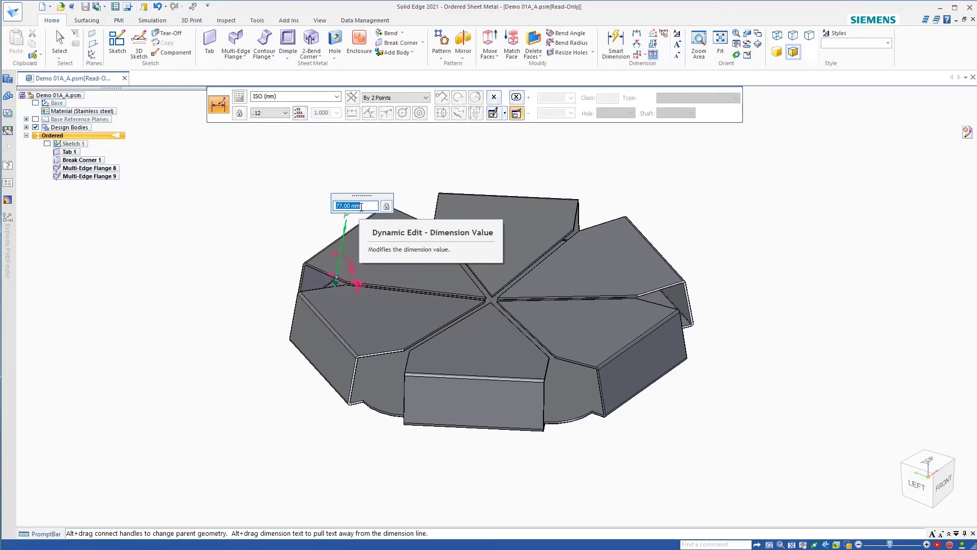
pyautogui.scroll(-1, 361, 206)
pyautogui.scroll(1, 361, 206)
pyautogui.scroll(1, 362, 206)
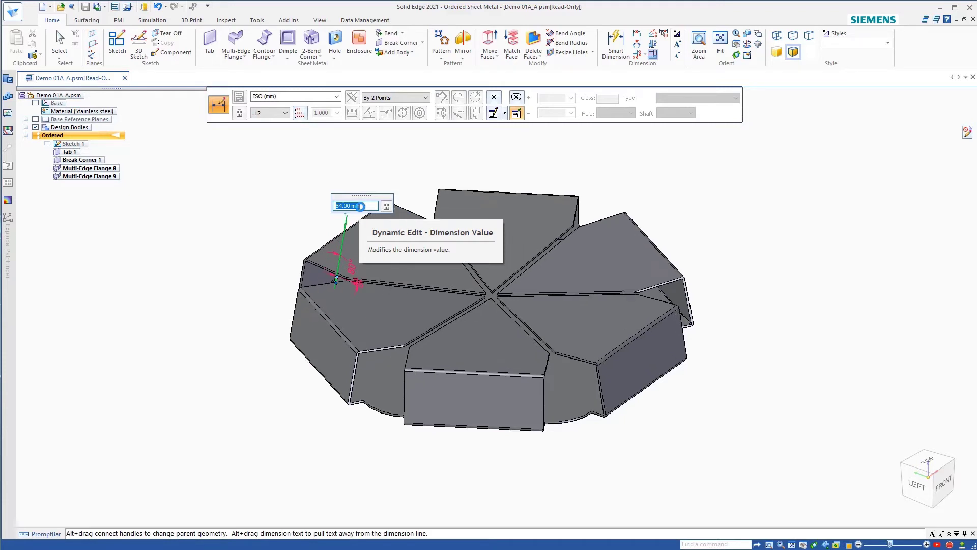
pyautogui.scroll(1, 362, 206)
pyautogui.click(308, 140)
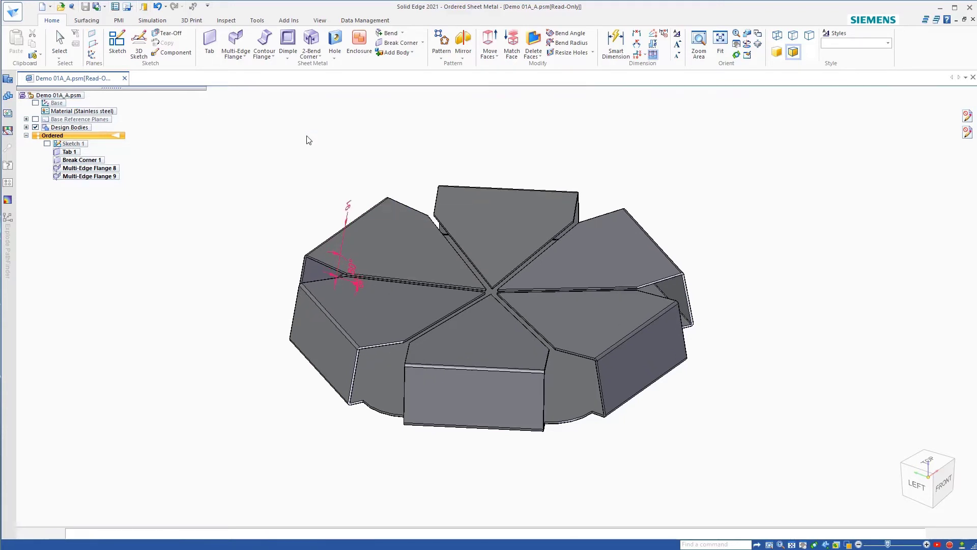
# Start a multi-edge flange on Demo 01B_A, picking the plate's whole outer edge chain in Chain mode.
pyautogui.click(314, 154)
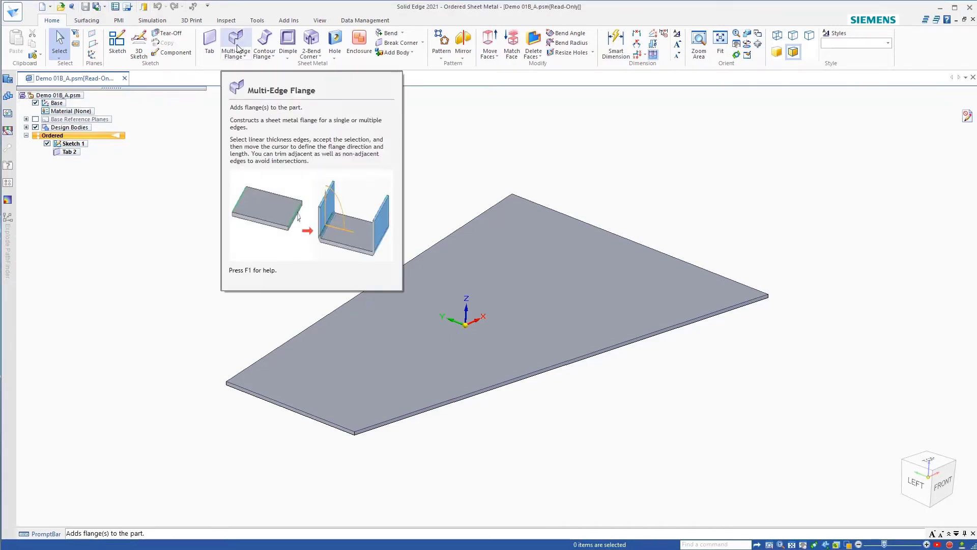
pyautogui.click(238, 47)
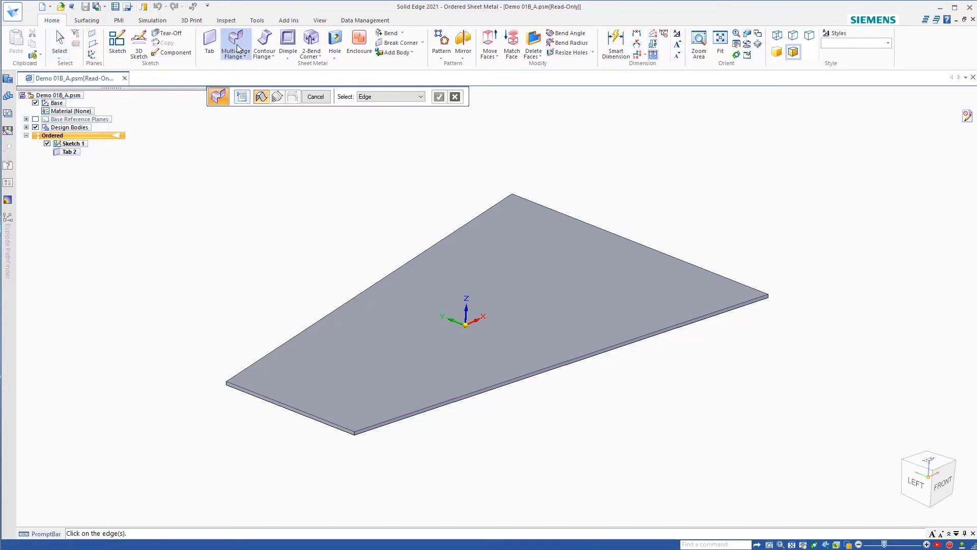
pyautogui.click(379, 97)
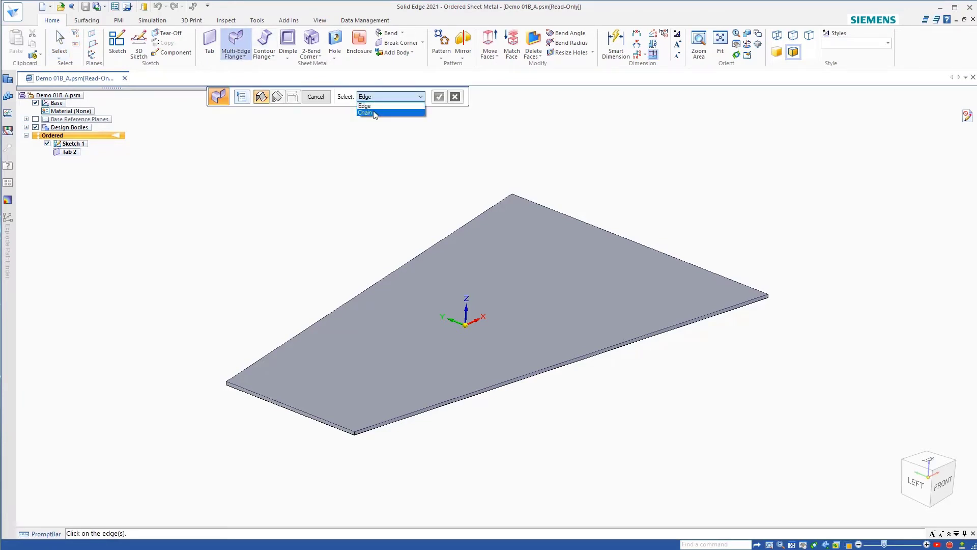
pyautogui.click(374, 114)
pyautogui.click(440, 242)
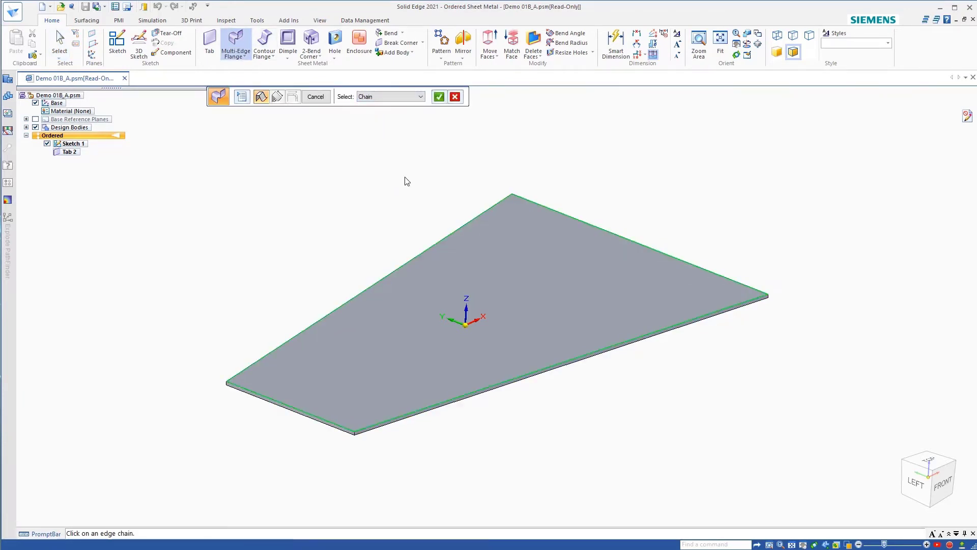
# Accept the edge chain and set the flanges to 170 mm distance at a 45° angle.
pyautogui.rightClick(406, 181)
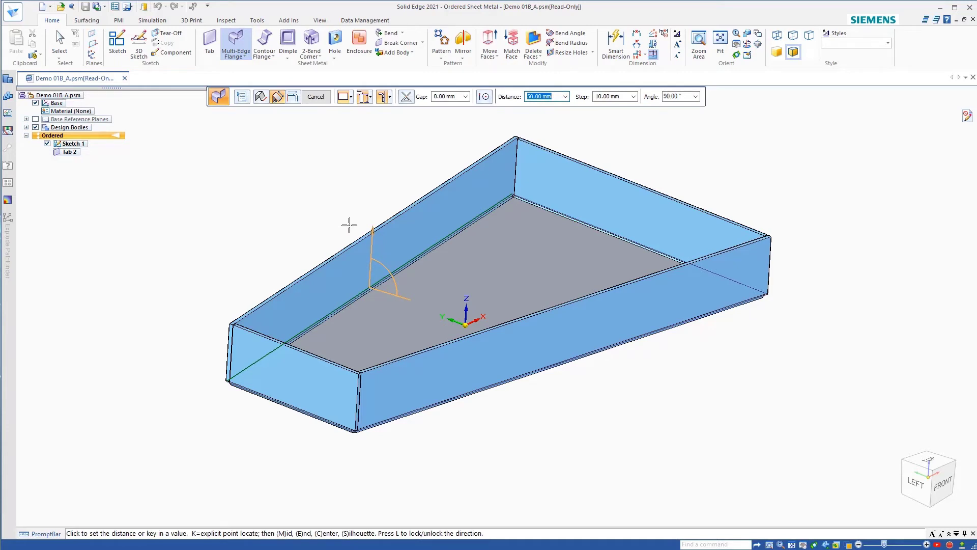
pyautogui.write('170')
pyautogui.click(681, 101)
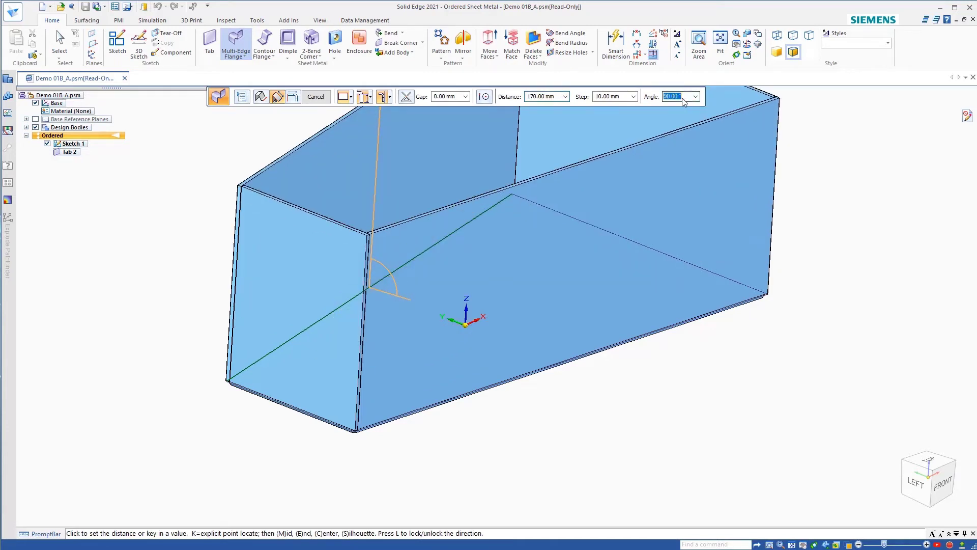
pyautogui.write('135')
pyautogui.press('Return')
pyautogui.click(681, 100)
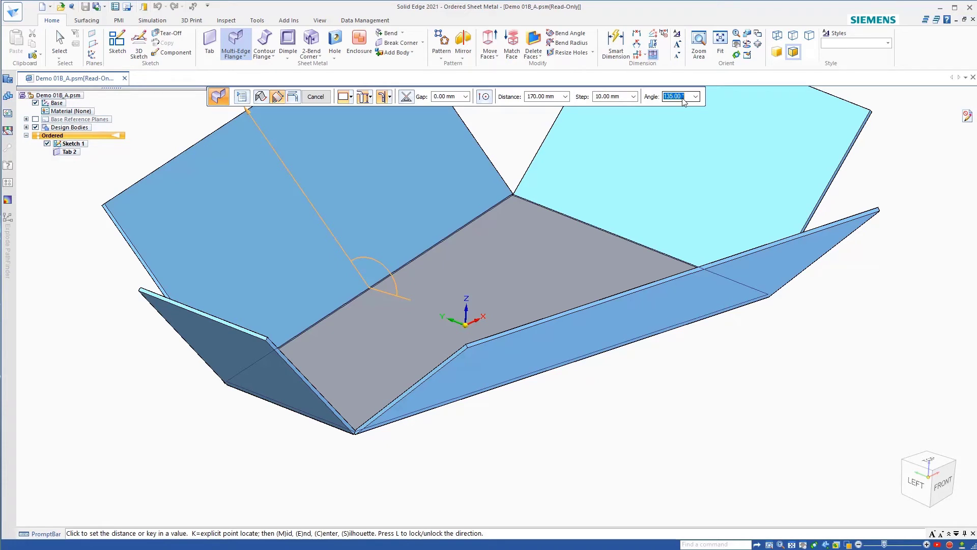
pyautogui.write('45')
pyautogui.press('Return')
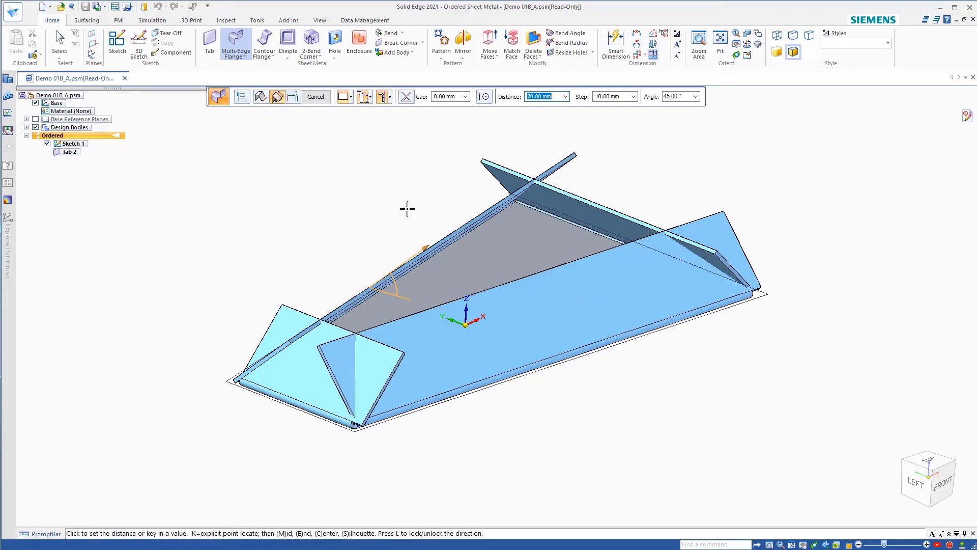
# Trim the flange corners, place the walls, and finish Multi-Edge Flange 6.
pyautogui.click(407, 98)
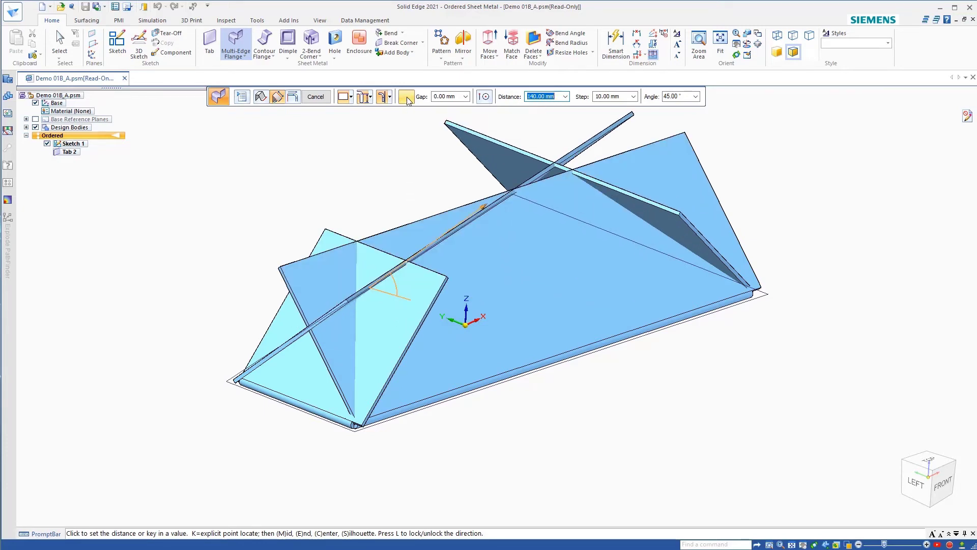
pyautogui.click(343, 218)
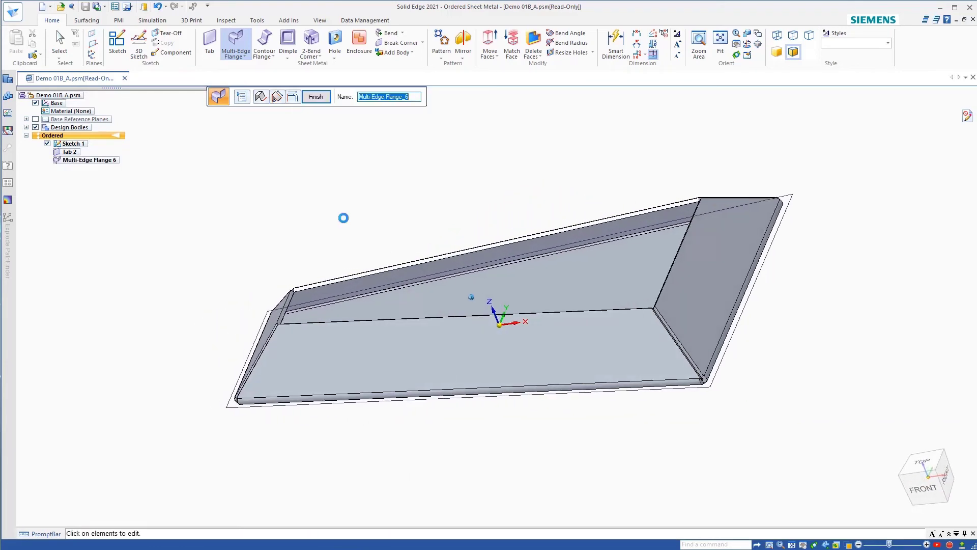
pyautogui.click(318, 98)
# Delete Multi-Edge Flange 6 from PathFinder.
pyautogui.press('Escape')
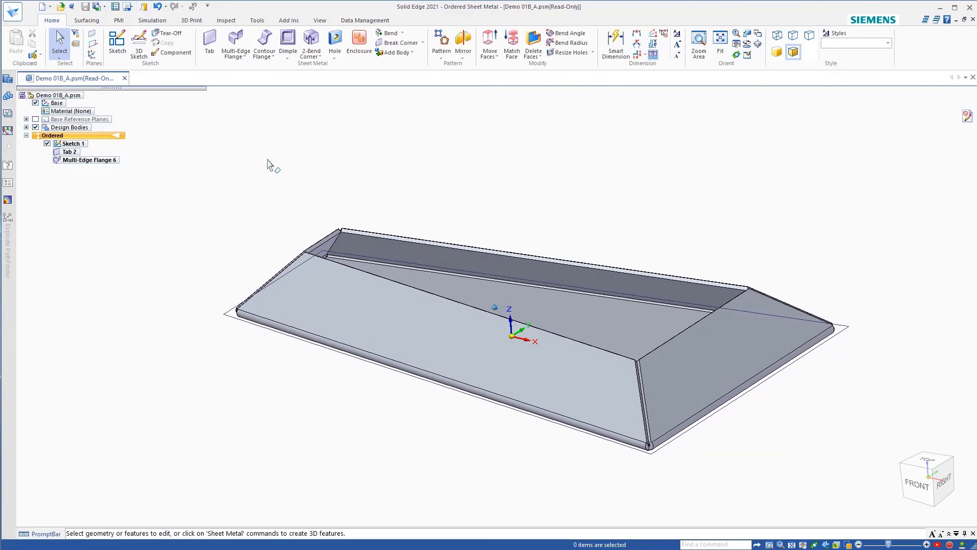
pyautogui.click(89, 163)
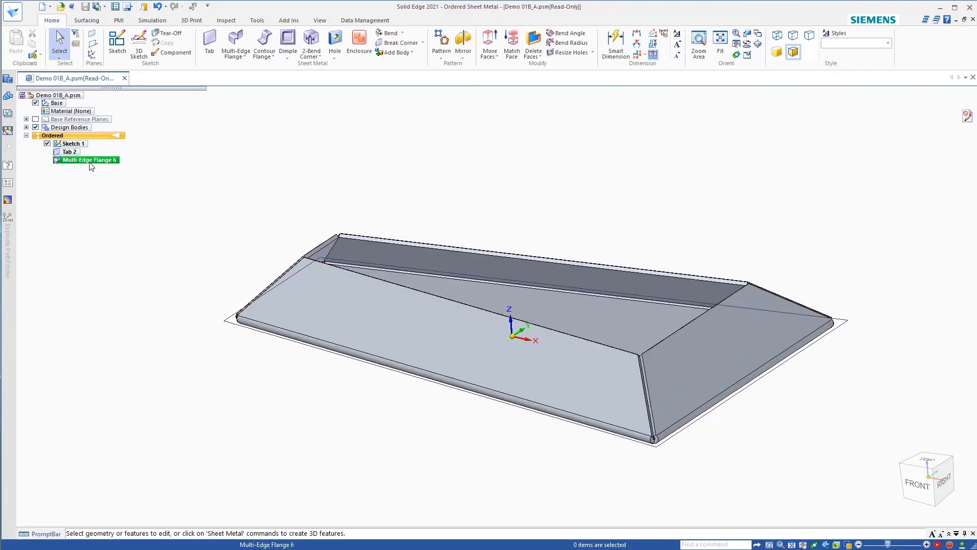
pyautogui.rightClick(89, 166)
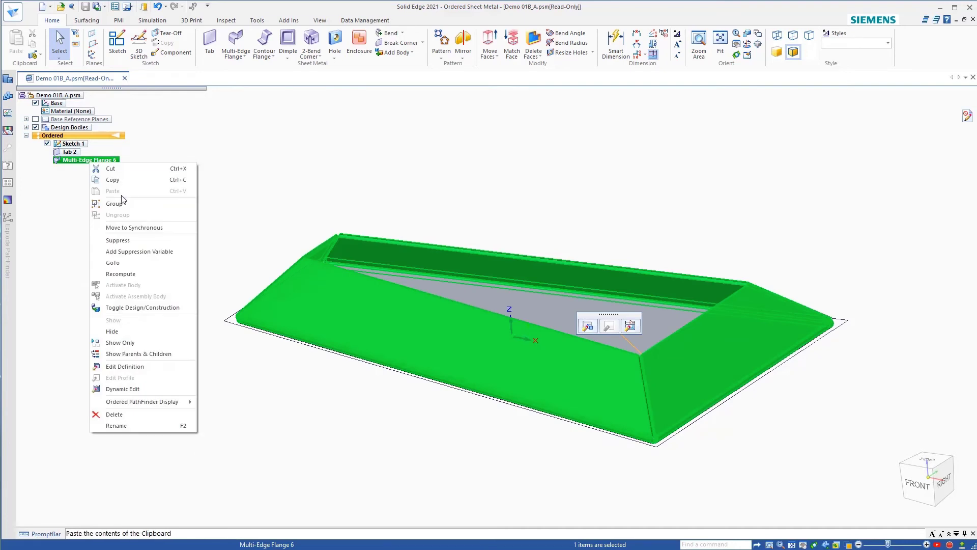
pyautogui.click(155, 417)
# Start a new multi-edge flange on the tab's full edge chain using Chain selection.
pyautogui.click(235, 44)
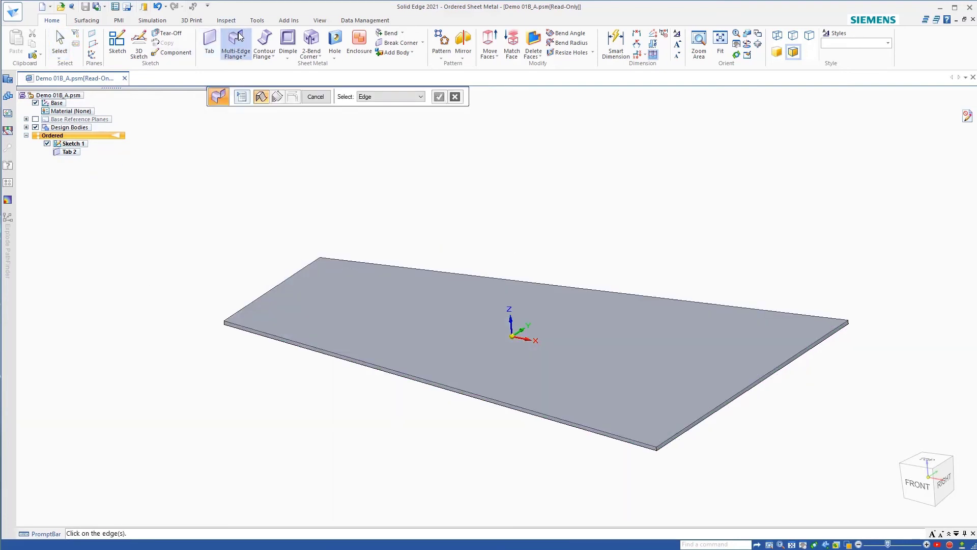
pyautogui.click(417, 97)
pyautogui.click(375, 112)
pyautogui.click(377, 265)
pyautogui.rightClick(365, 216)
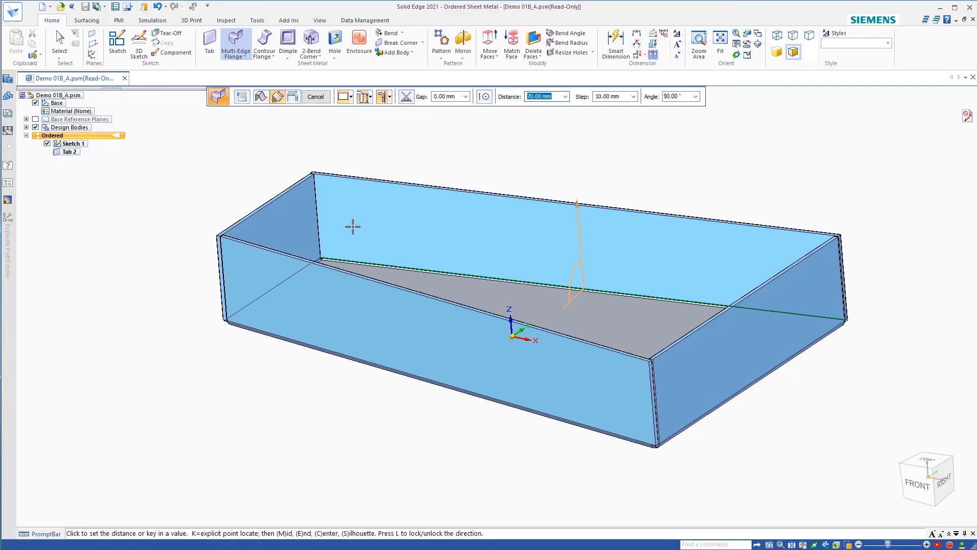
pyautogui.write('60')
# Set the flanges to 60 mm at 135° and place them on the chosen side.
pyautogui.press('Return')
pyautogui.press('Return')
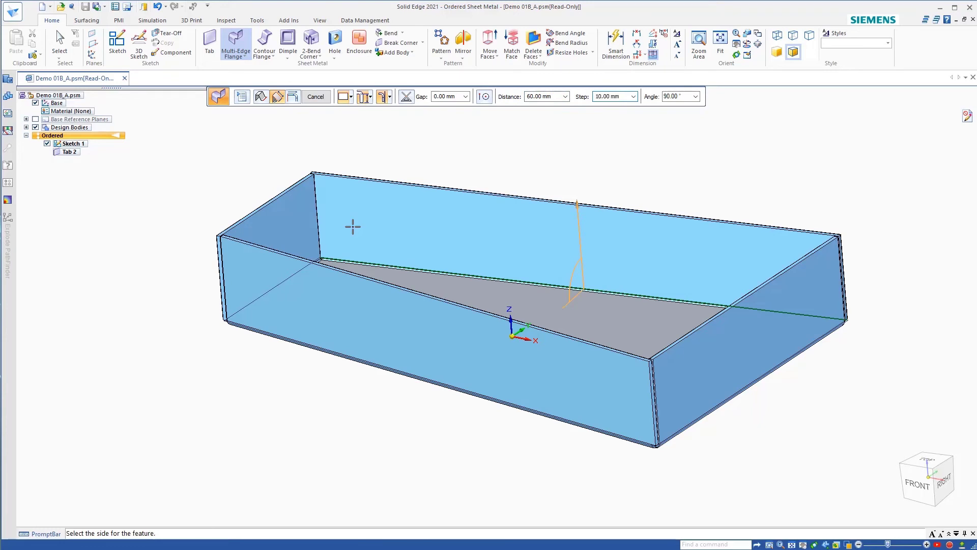
pyautogui.write('135')
pyautogui.press('Return')
pyautogui.click(353, 225)
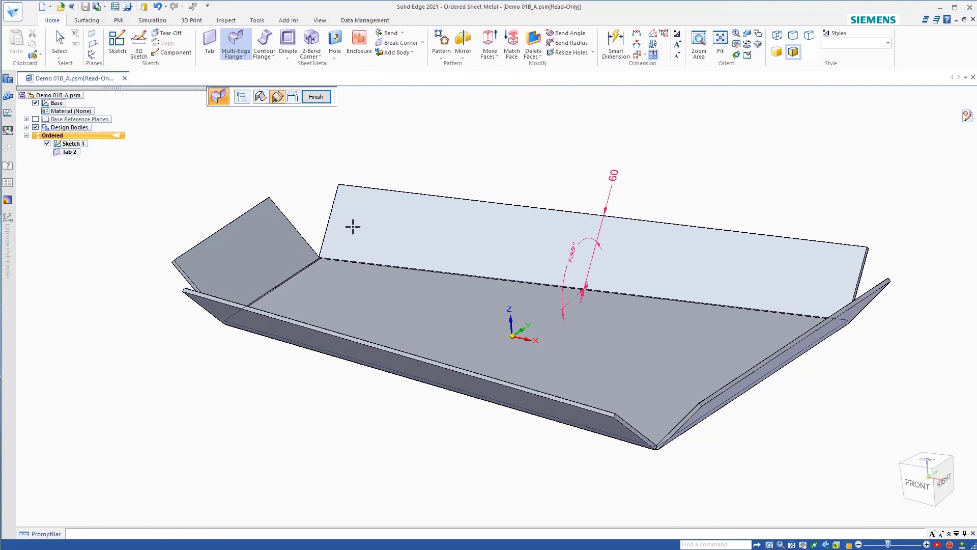
# Turn on the Miter option in the flange's Miters and Corners settings.
pyautogui.click(242, 98)
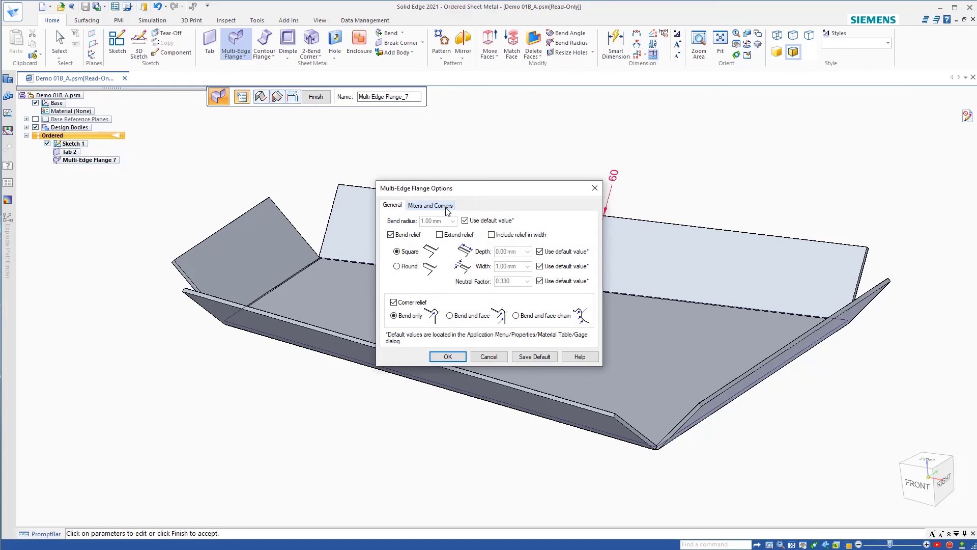
pyautogui.click(447, 211)
pyautogui.click(394, 229)
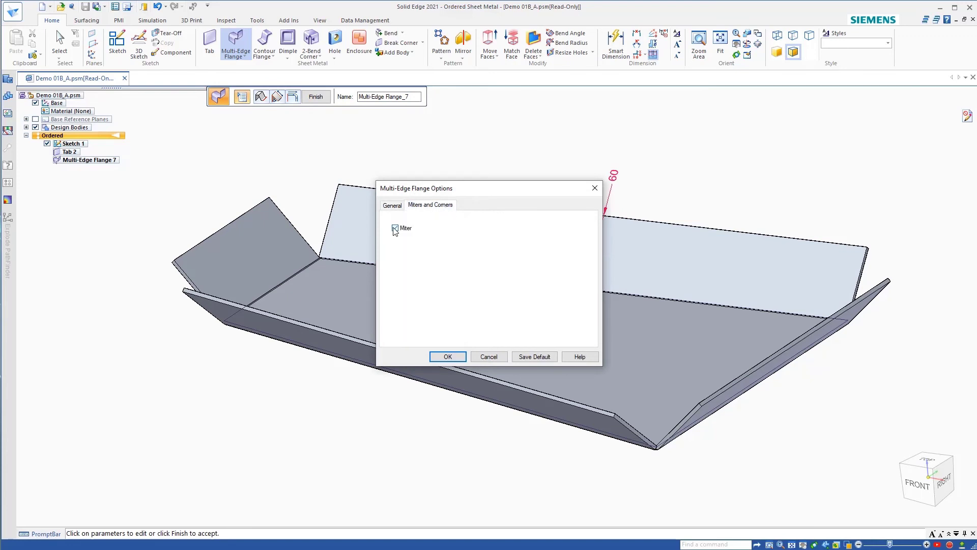
pyautogui.click(449, 357)
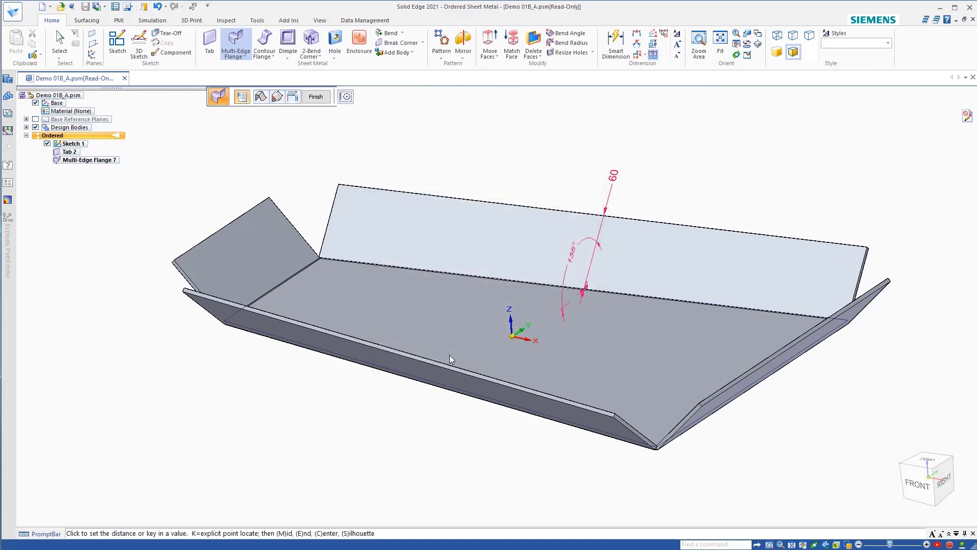
# Accept and finish the mitered 135° walls as Multi-Edge Flange 7 on Demo 01B_A.
pyautogui.click(399, 174)
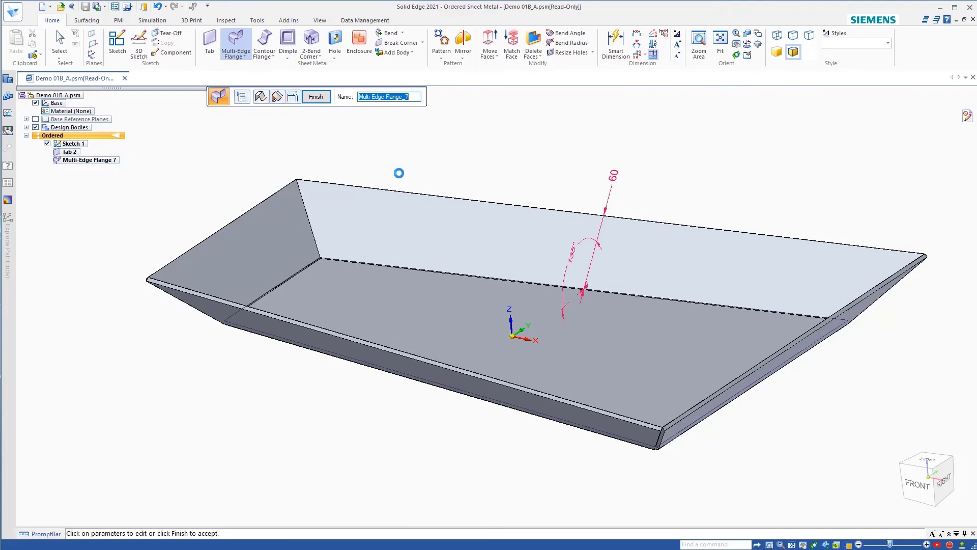
pyautogui.click(314, 101)
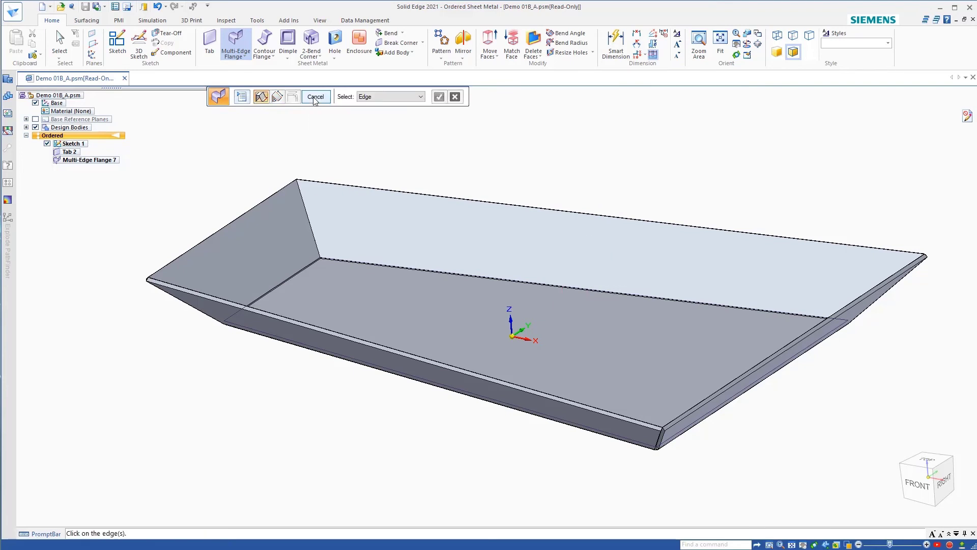
pyautogui.press('Escape')
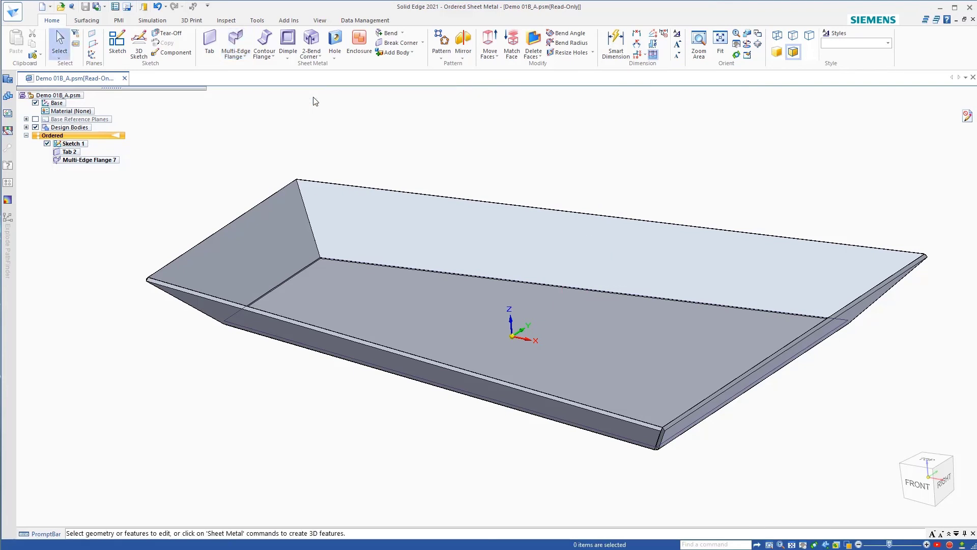